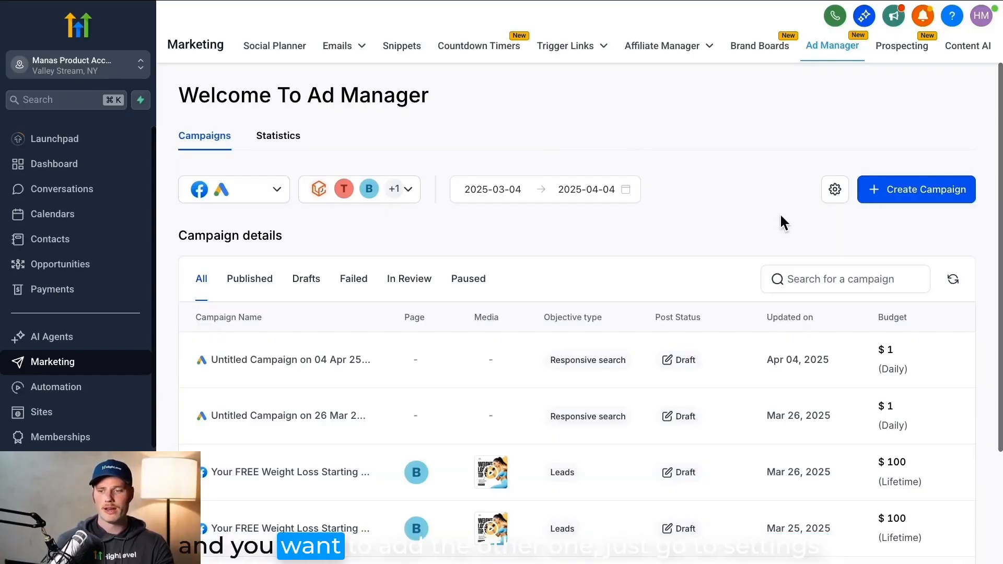
# View the Google Ads account integration in the Ad Manager settings
pyautogui.click(835, 191)
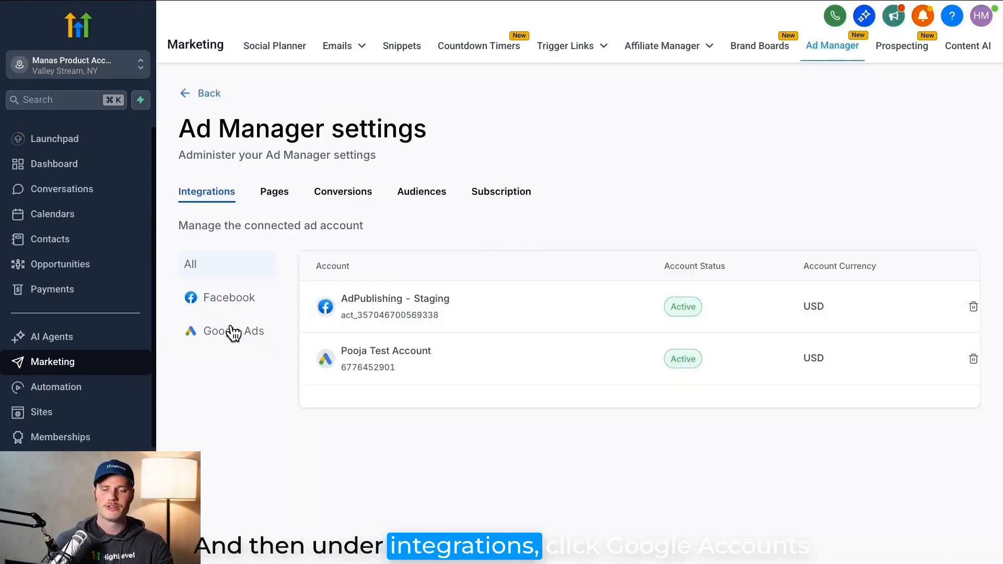
pyautogui.click(232, 331)
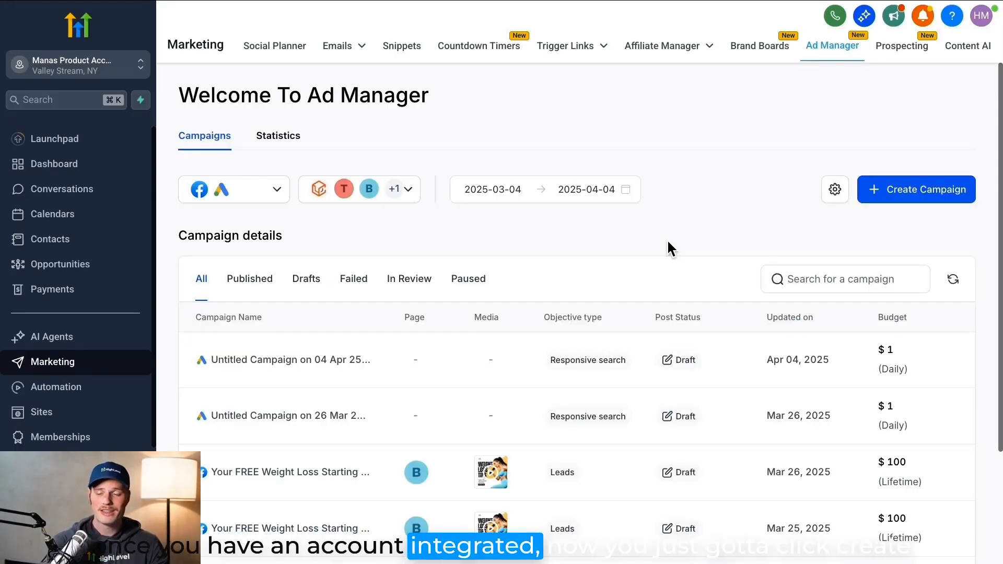
# Start a new ad campaign with Google Campaign as the platform
pyautogui.click(909, 198)
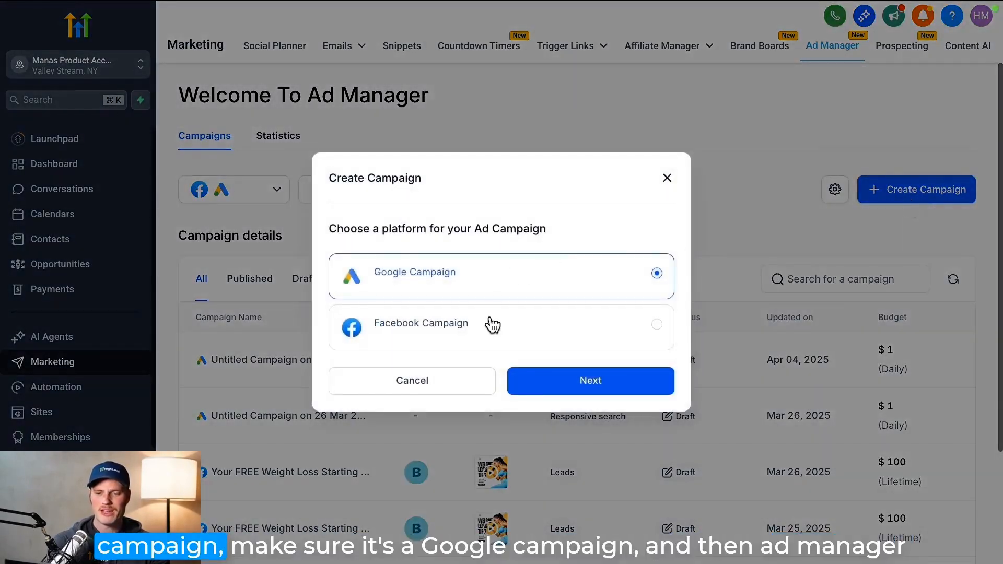
pyautogui.click(600, 376)
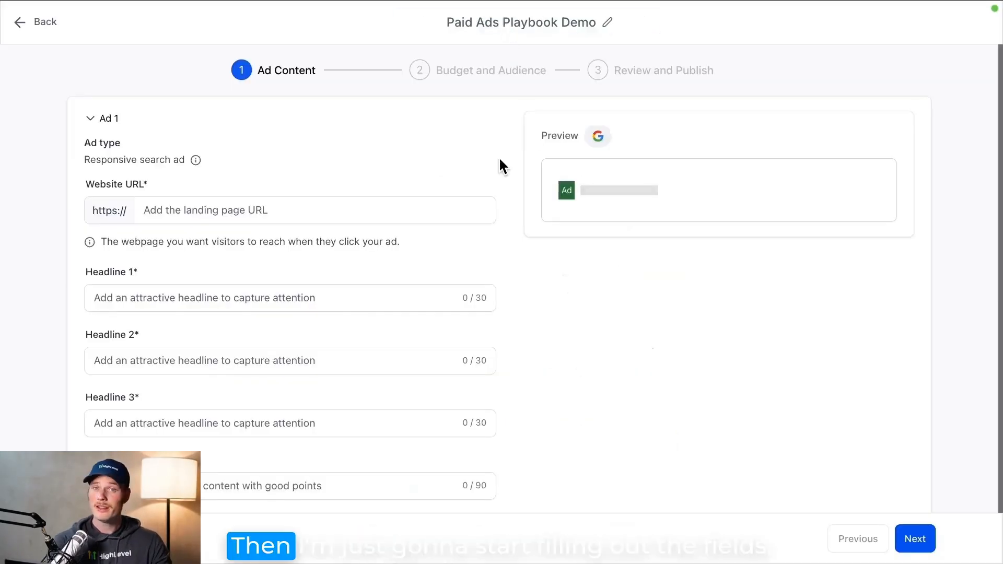
# Set Ad 1's website URL to businesswebsite.com and look over its headline and description fields
pyautogui.click(259, 210)
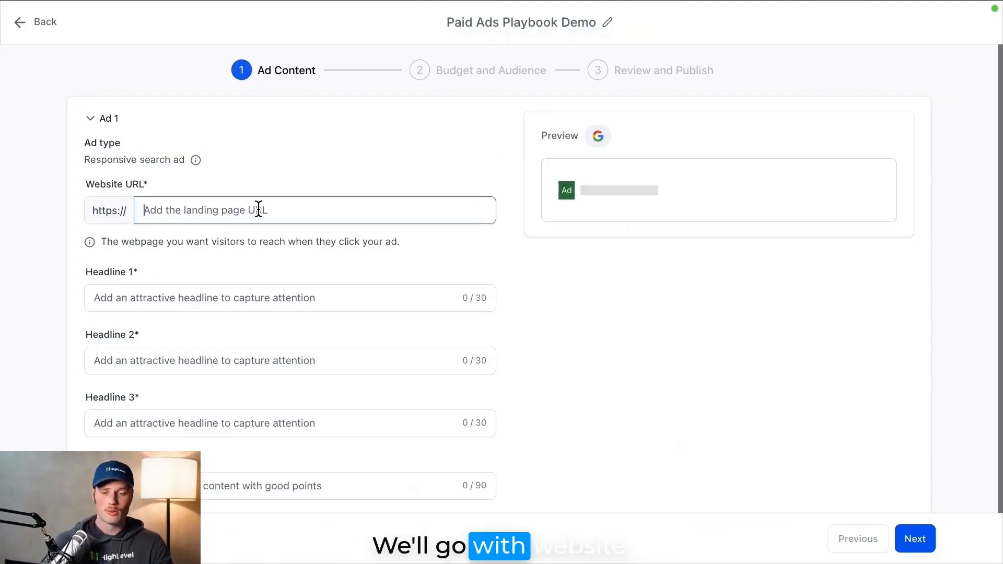
pyautogui.write('businesswebsite.com')
pyautogui.scroll(-1, 427, 257)
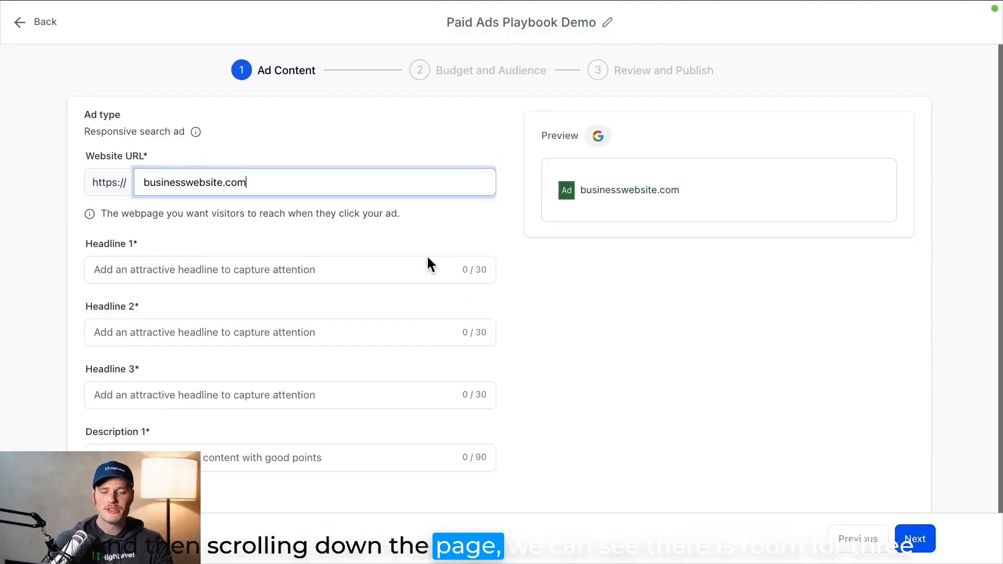
pyautogui.scroll(-2, 428, 259)
pyautogui.scroll(-1, 119, 347)
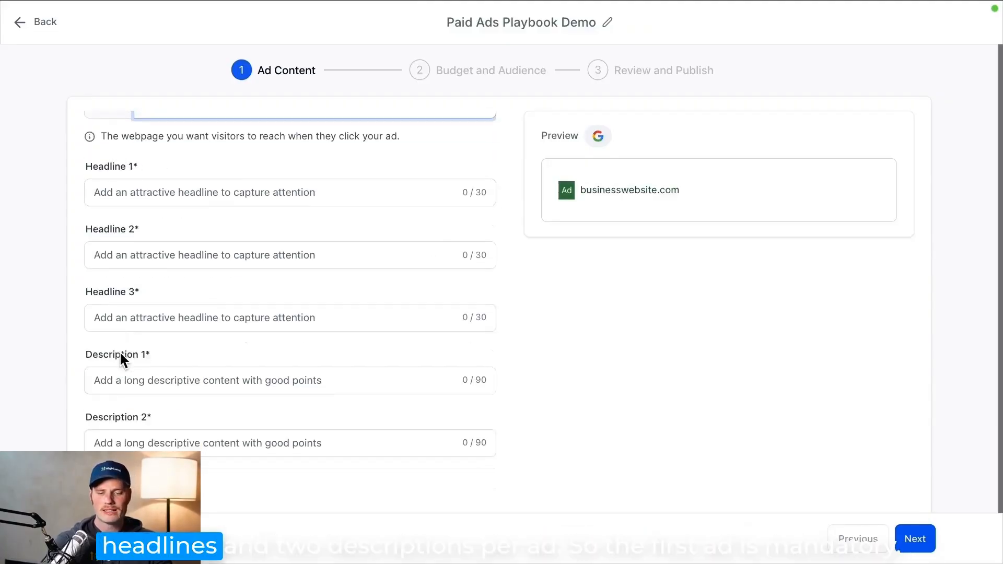
pyautogui.scroll(3, 154, 358)
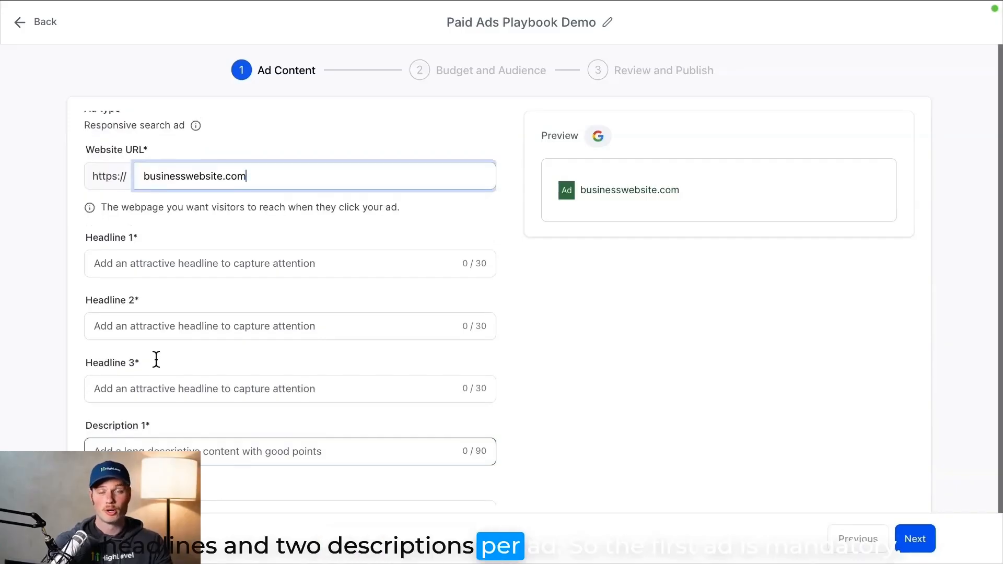
pyautogui.scroll(-2, 157, 359)
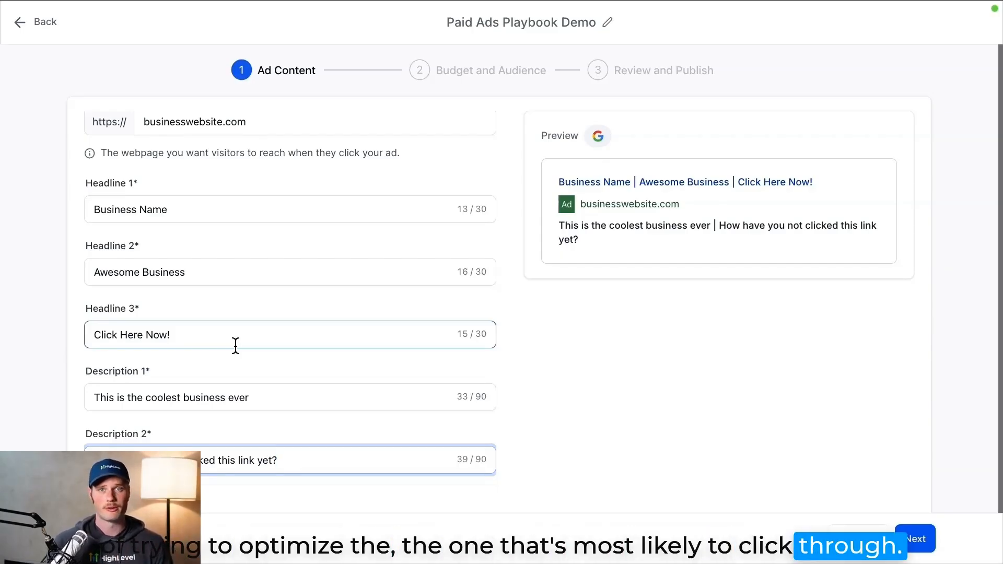
# Review Ad 1's copy, examine the fields of the optional Ad 2, and collapse the ad sections
pyautogui.scroll(1, 236, 346)
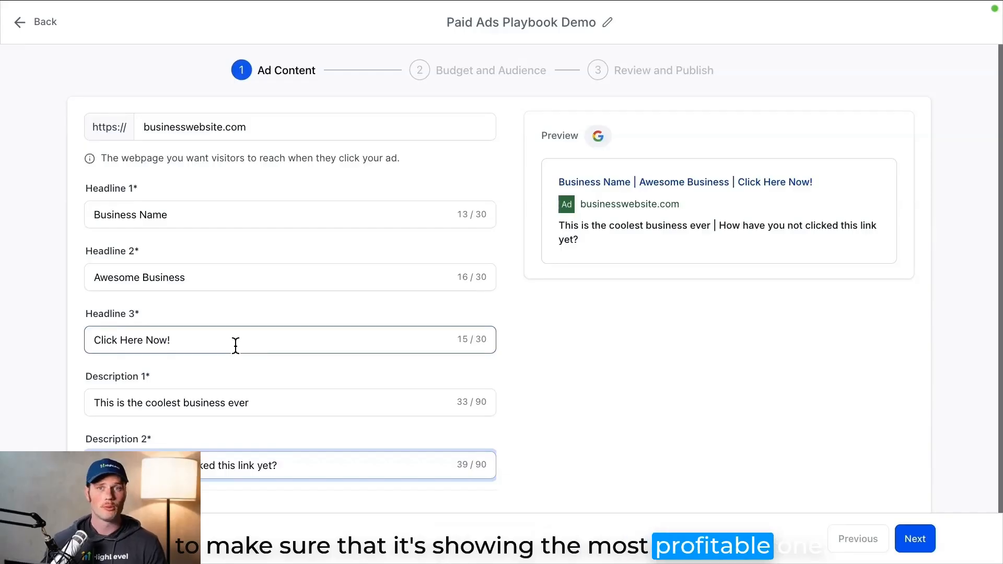
pyautogui.scroll(1, 354, 276)
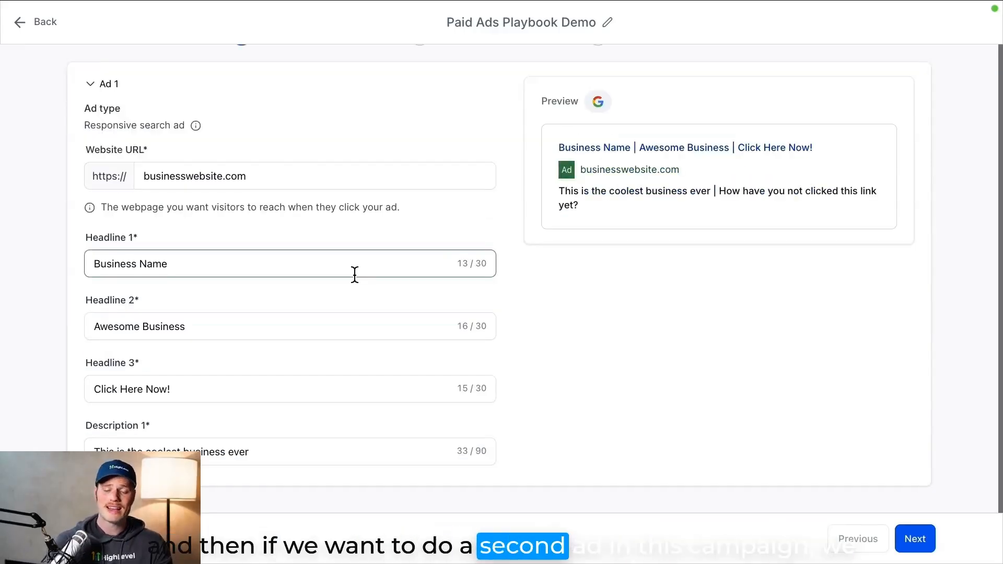
pyautogui.scroll(-6, 354, 275)
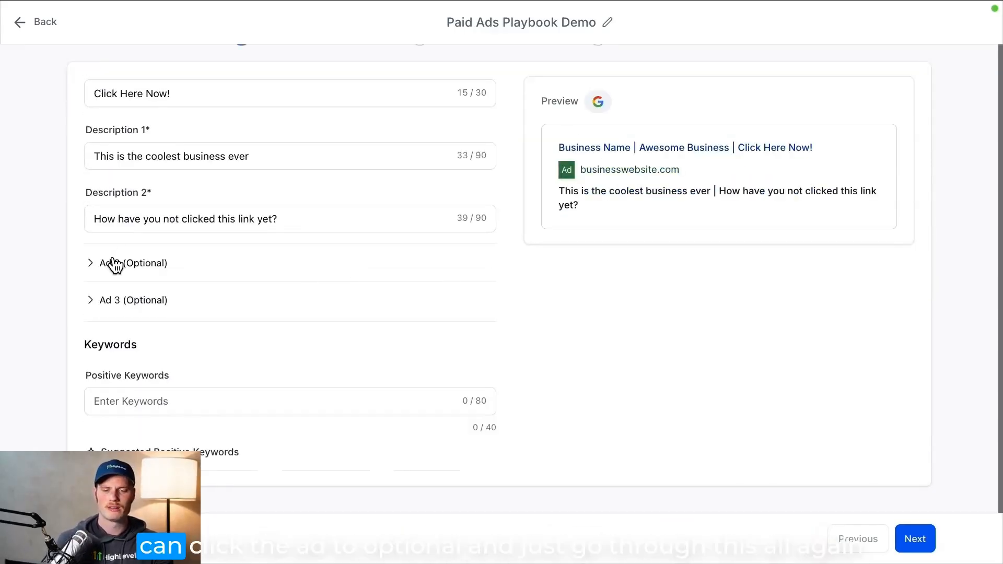
pyautogui.click(111, 263)
pyautogui.scroll(-3, 213, 324)
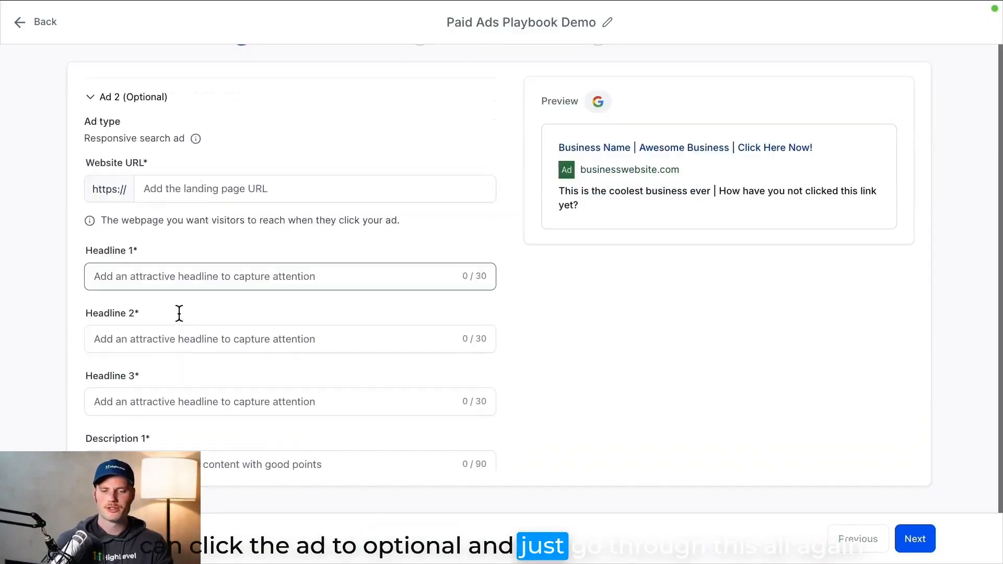
pyautogui.scroll(-2, 179, 313)
pyautogui.scroll(1, 180, 313)
pyautogui.scroll(-3, 179, 313)
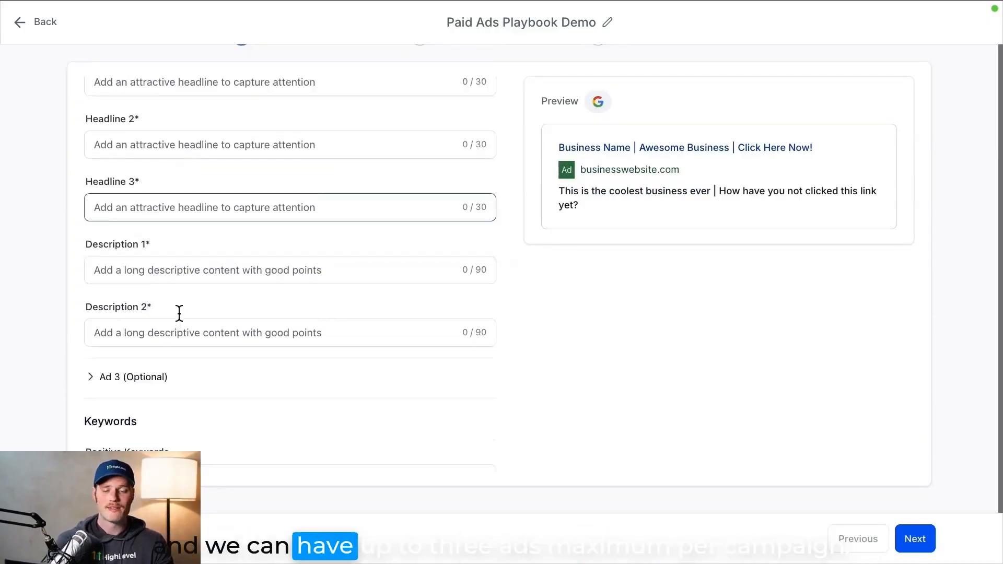
pyautogui.scroll(-1, 179, 313)
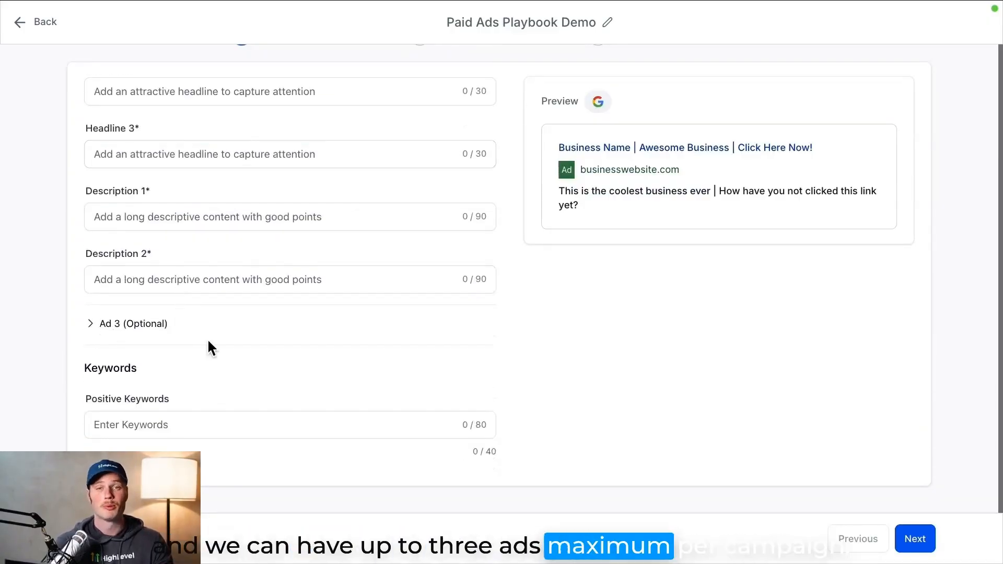
pyautogui.scroll(2, 116, 90)
pyautogui.click(110, 85)
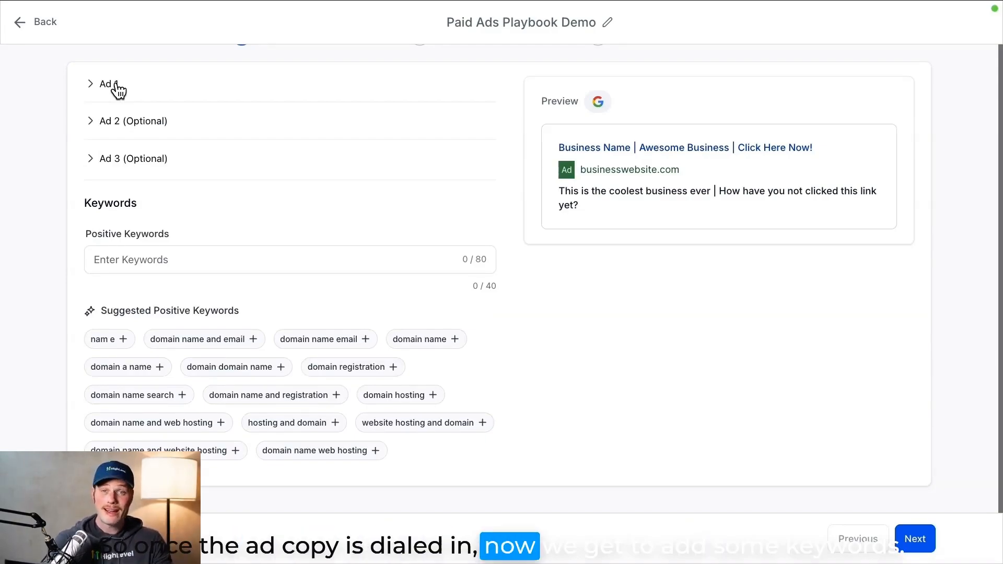
# Add "yoga studio near me" as a positive keyword for the campaign
pyautogui.click(292, 261)
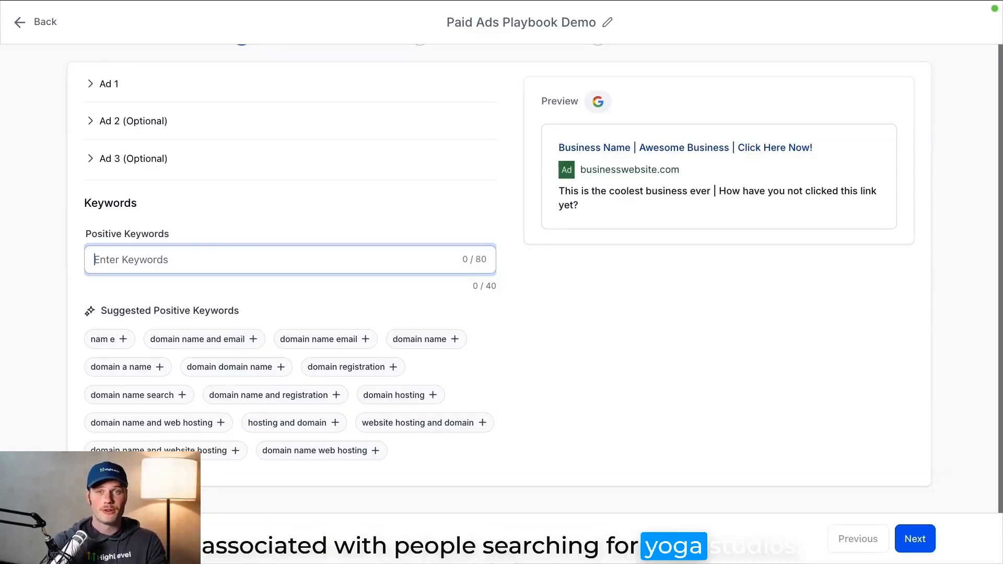
pyautogui.write('yoga studio near me')
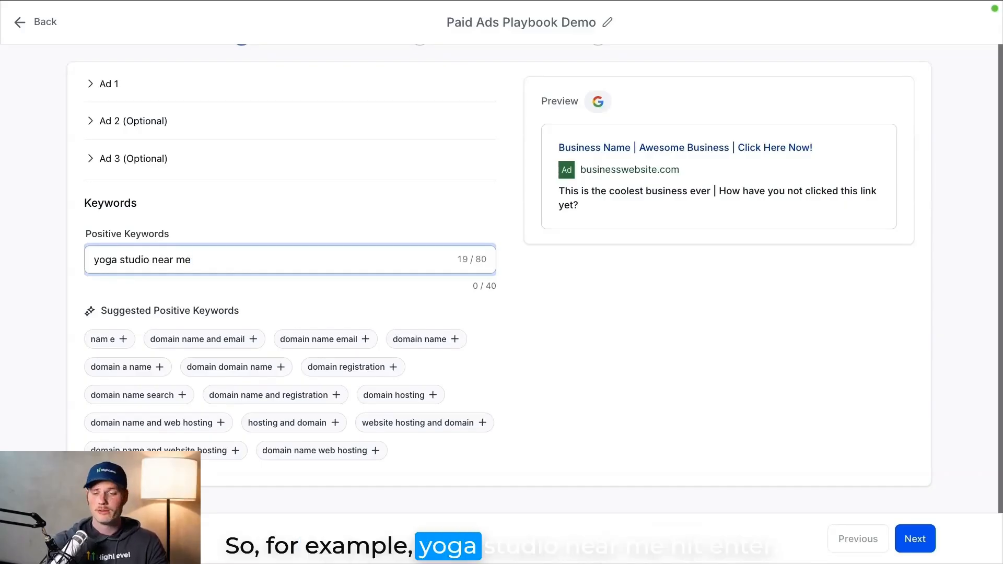
pyautogui.press('Return')
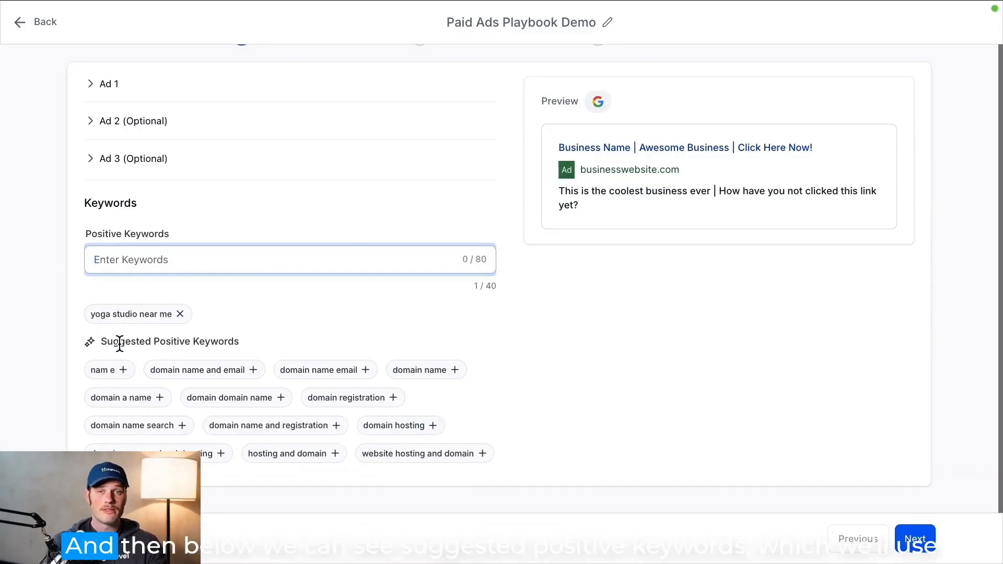
pyautogui.moveTo(95, 342); pyautogui.dragTo(253, 356)
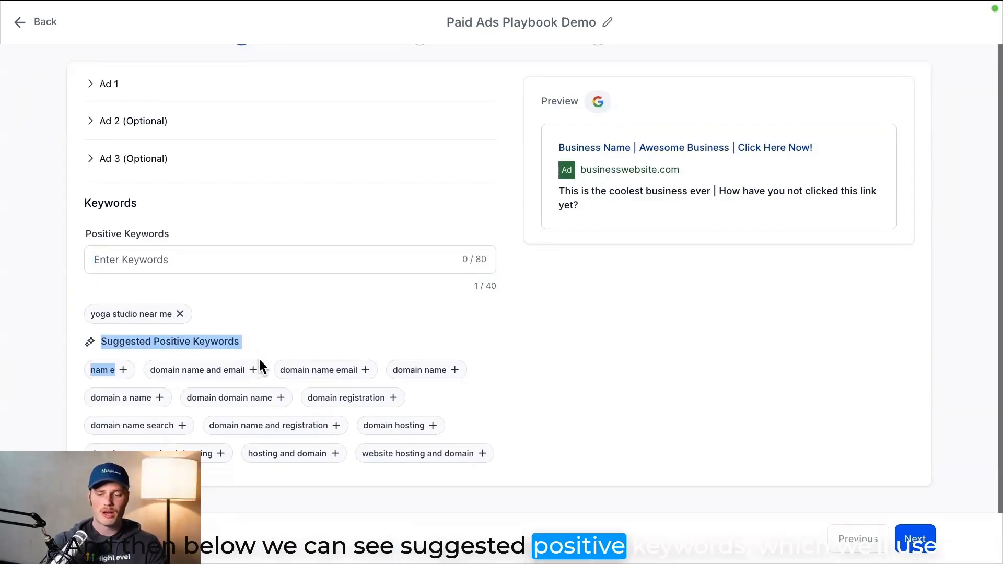
pyautogui.click(259, 345)
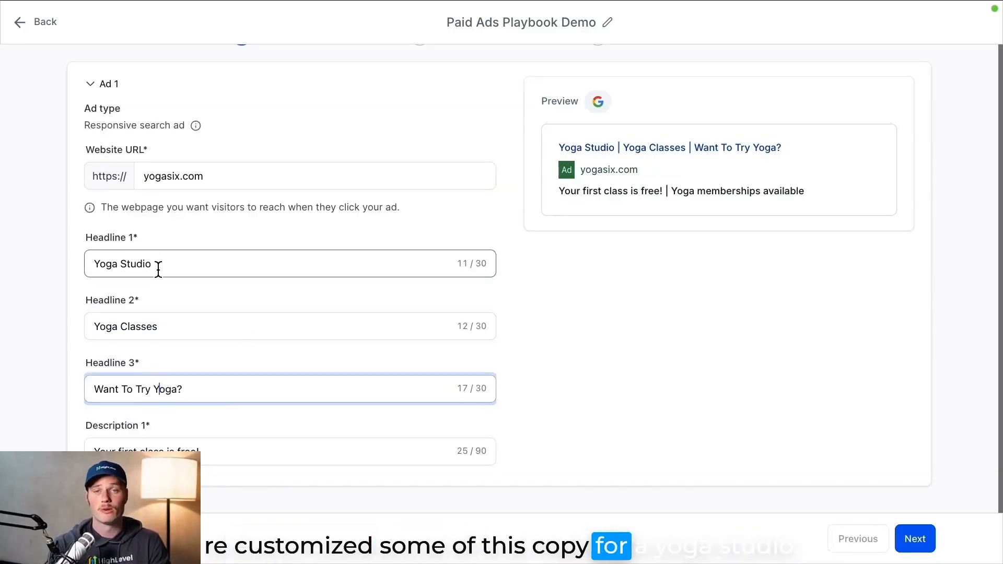
# Add all the suggested yoga keywords, such as "yoga near me", "yoga close to me" and "yoga for beginners", to the positive keywords
pyautogui.scroll(-2, 158, 269)
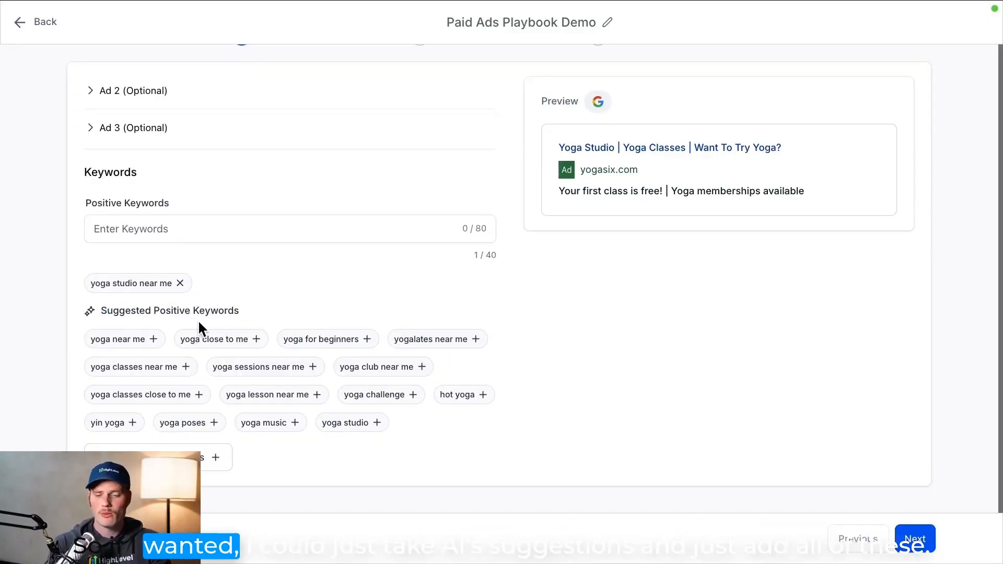
pyautogui.click(153, 339)
pyautogui.click(166, 339)
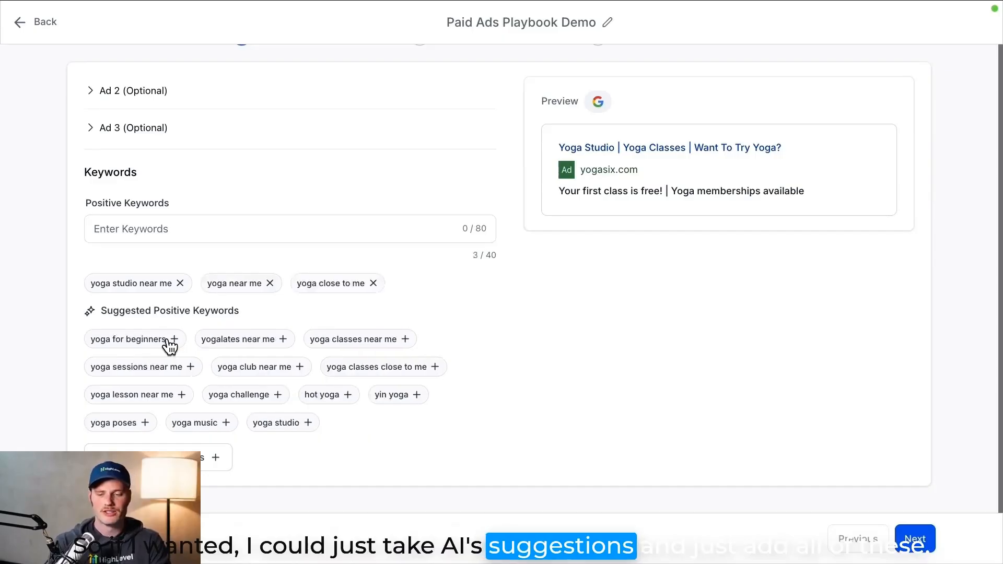
pyautogui.click(172, 339)
pyautogui.doubleClick(175, 341)
pyautogui.click(189, 372)
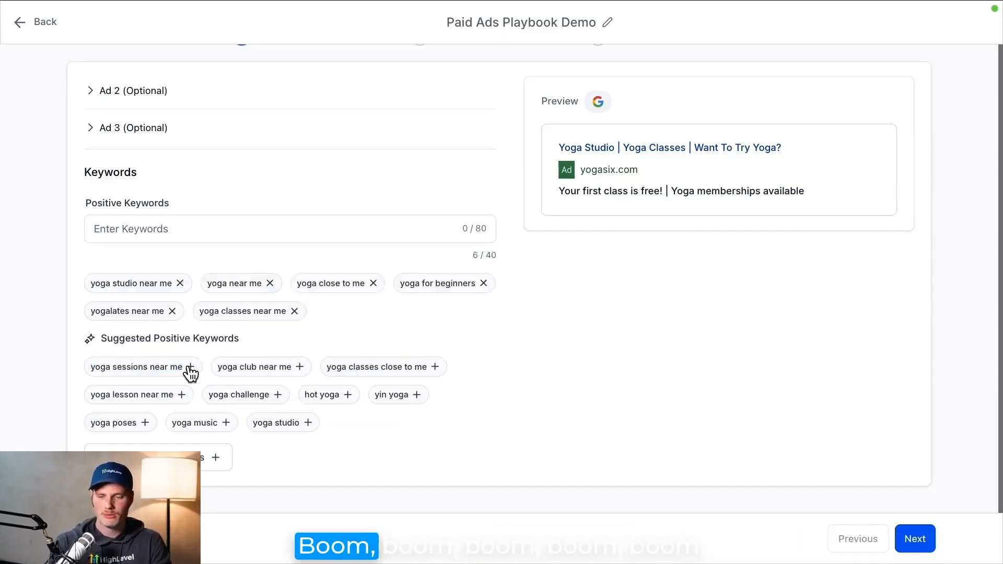
pyautogui.click(188, 370)
pyautogui.click(188, 369)
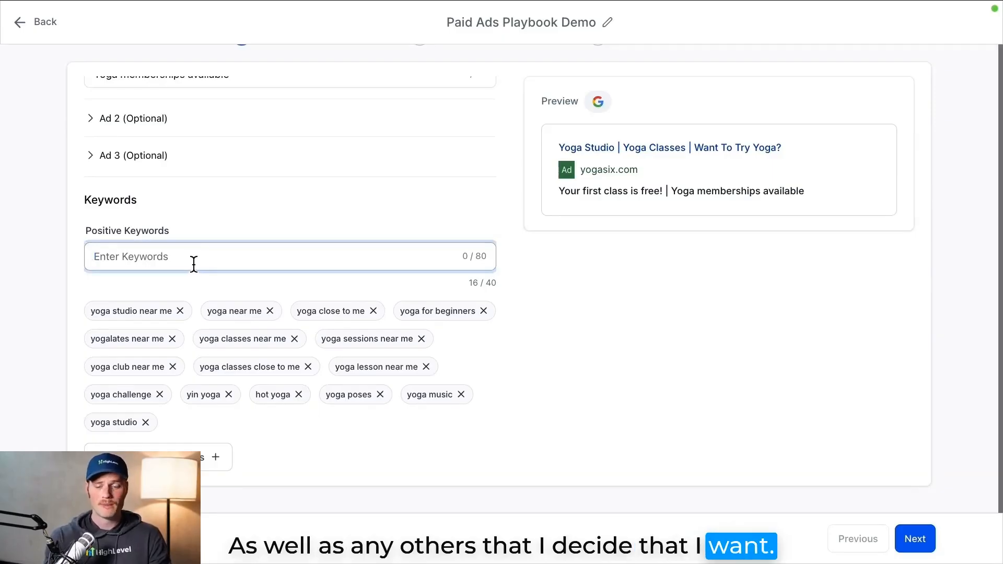
pyautogui.moveTo(116, 230); pyautogui.dragTo(224, 235)
pyautogui.click(224, 234)
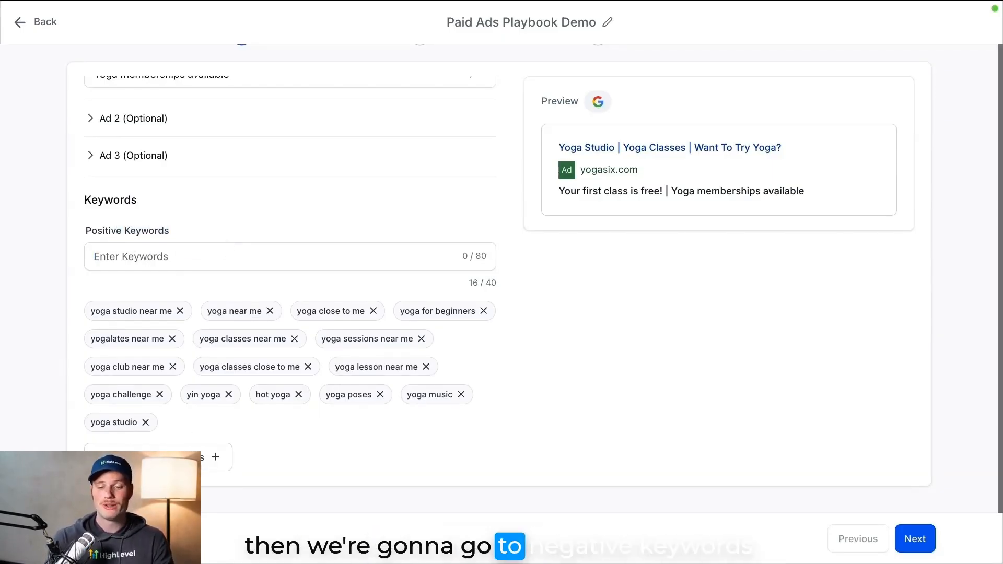
# Add "goat" to the campaign's negative keywords
pyautogui.scroll(-1, 229, 438)
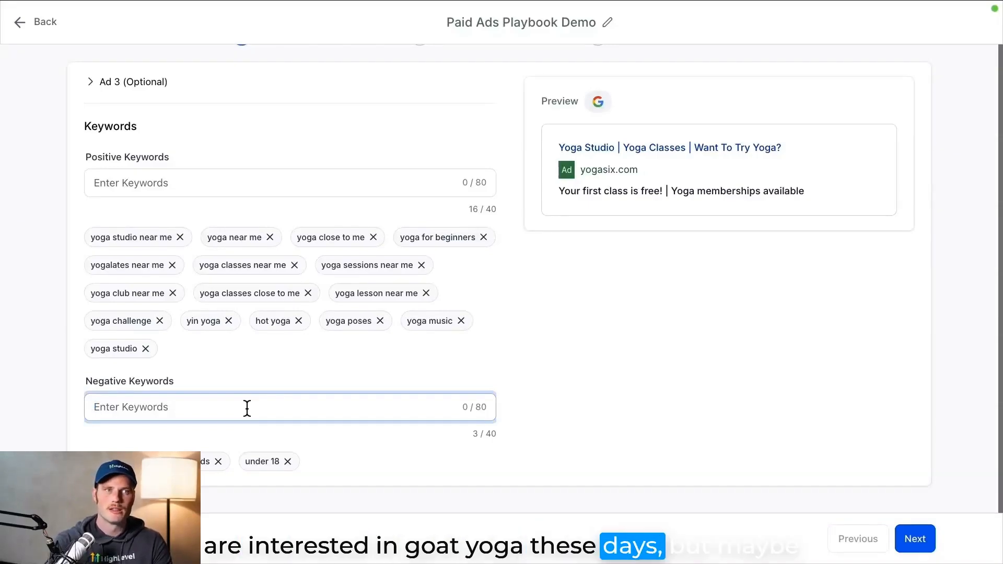
pyautogui.write('goat')
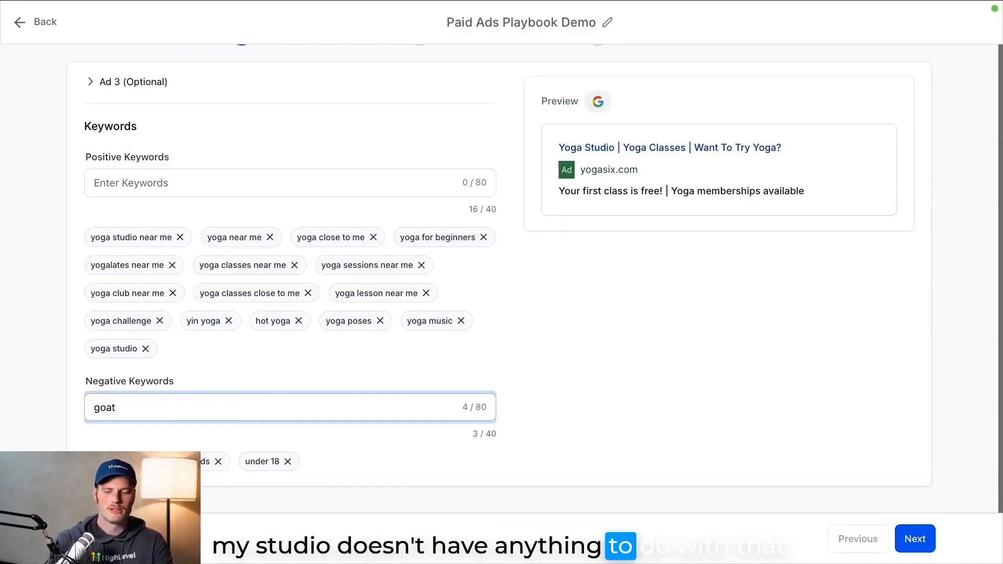
pyautogui.press('Return')
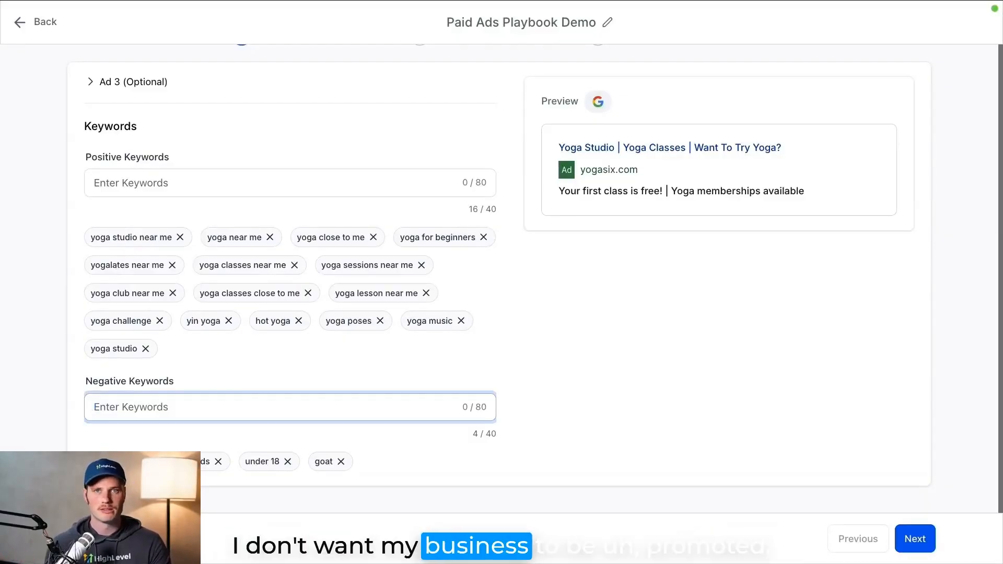
pyautogui.click(571, 370)
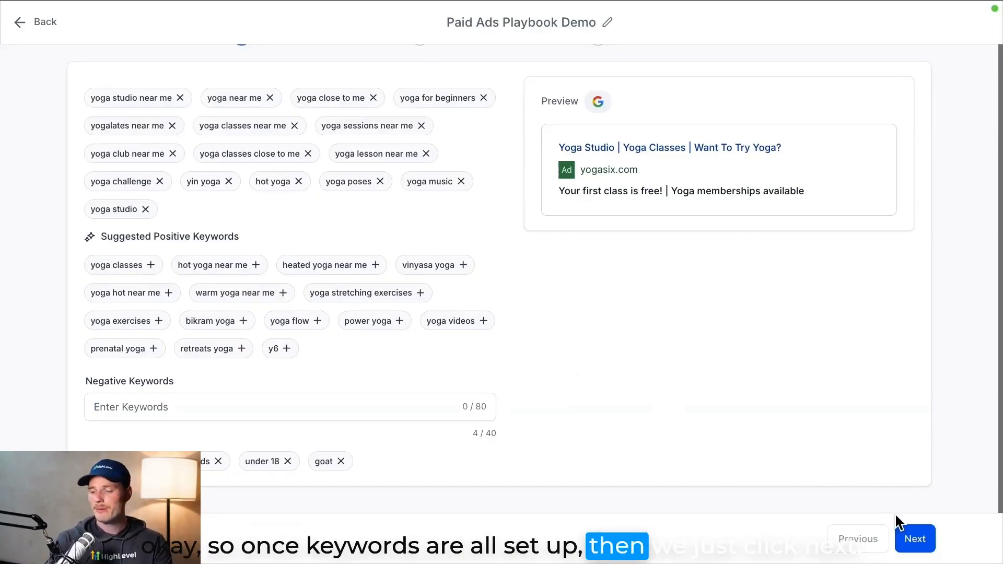
# In the Budget and Audience stage, set the daily budget to $30 and the run dates to 2025-04-06 through 2025-05-06
pyautogui.click(914, 539)
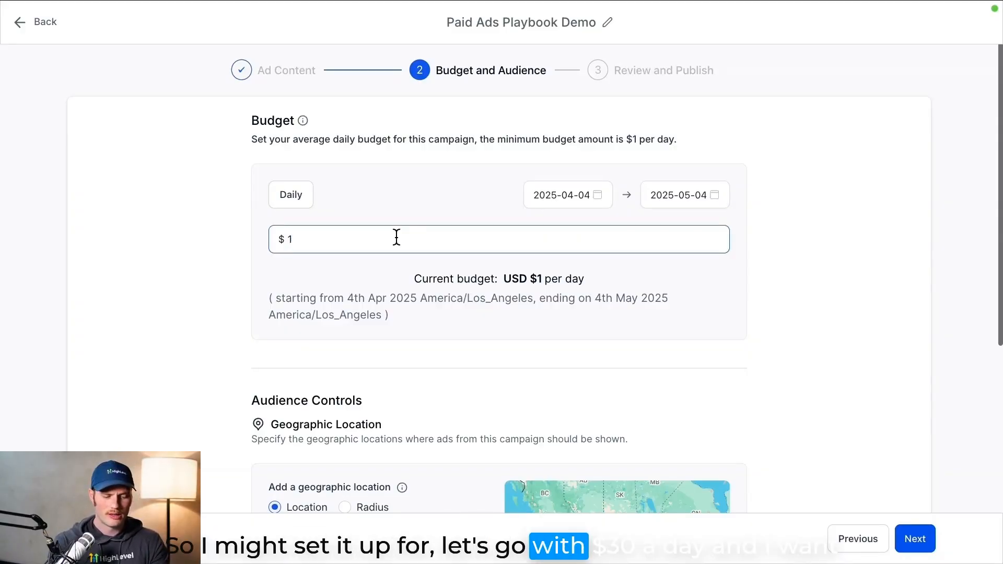
pyautogui.press('BackSpace')
pyautogui.write('30')
pyautogui.click(580, 200)
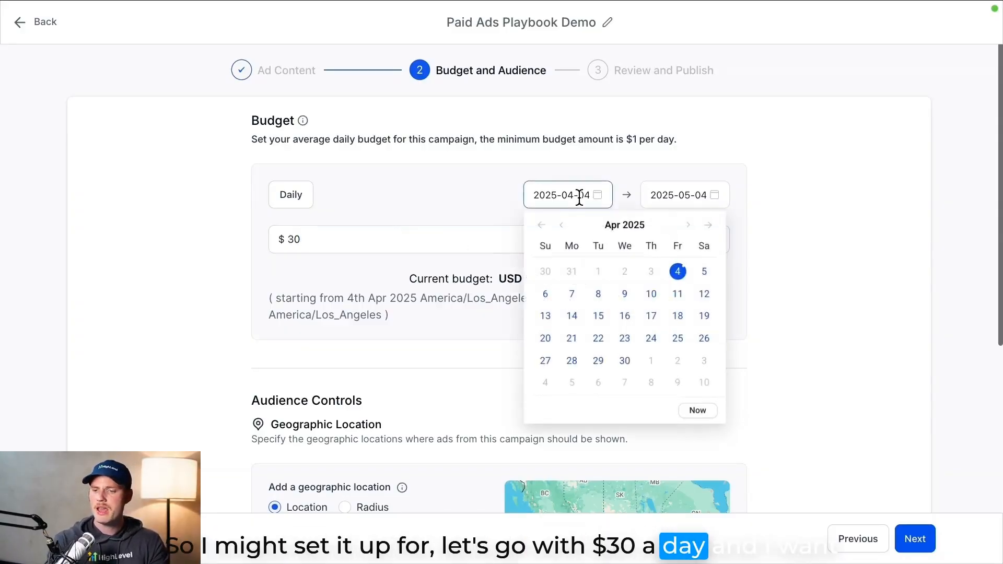
pyautogui.click(571, 294)
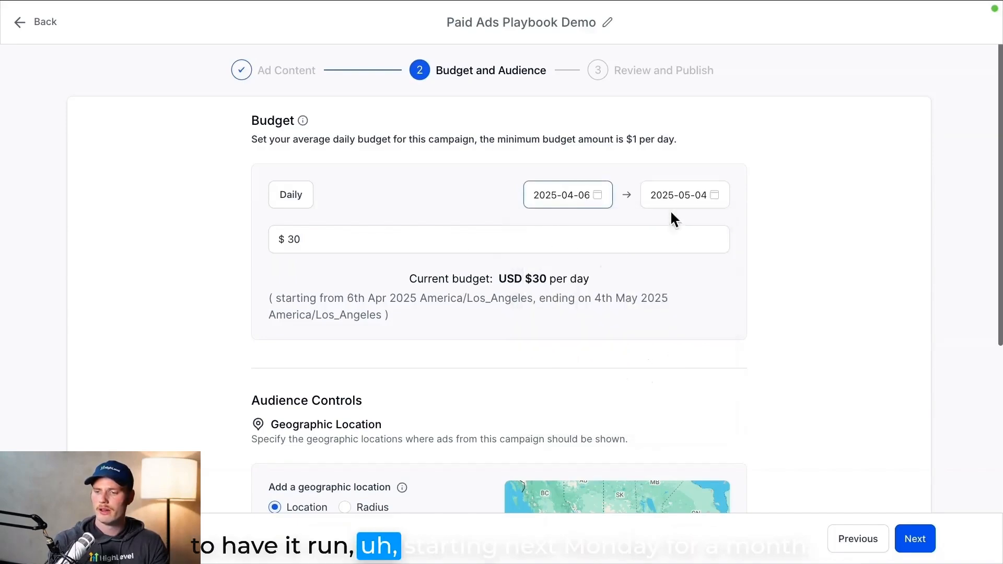
pyautogui.click(692, 195)
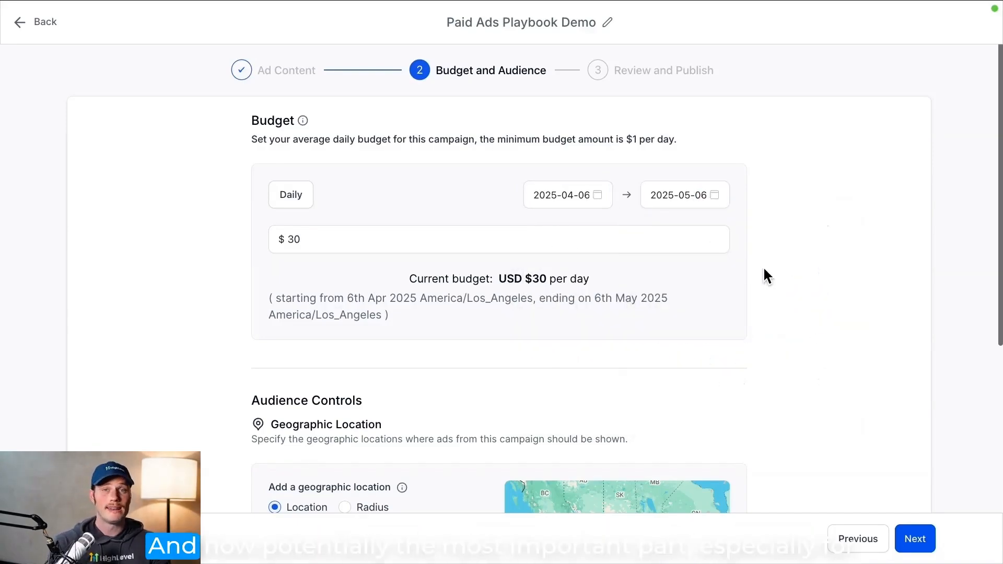
# Replace the United States target with zip codes 92110, 92107 and 92106 as included locations, and inspect their pins on the map
pyautogui.scroll(-2, 764, 271)
pyautogui.scroll(-4, 764, 270)
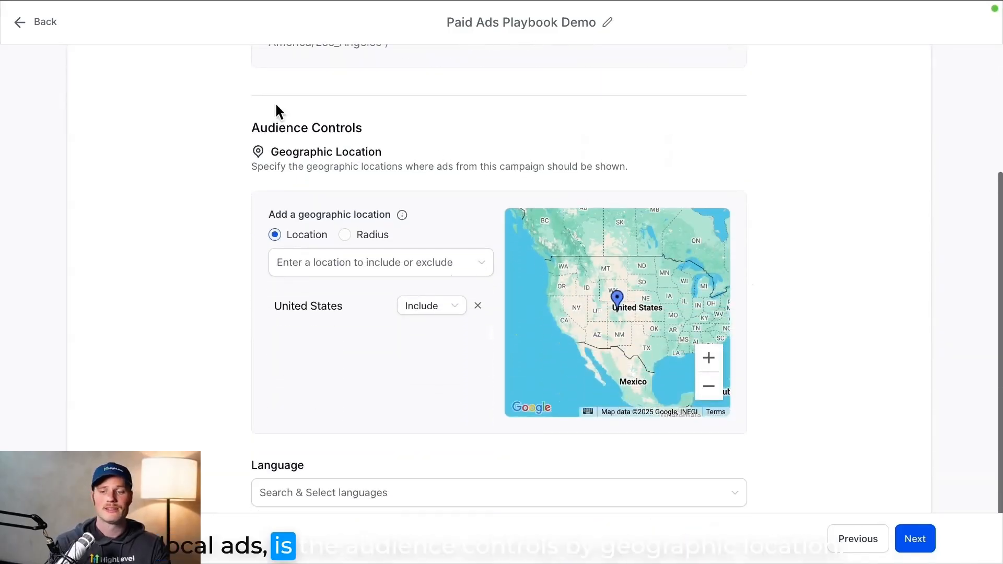
pyautogui.moveTo(311, 152); pyautogui.dragTo(455, 167)
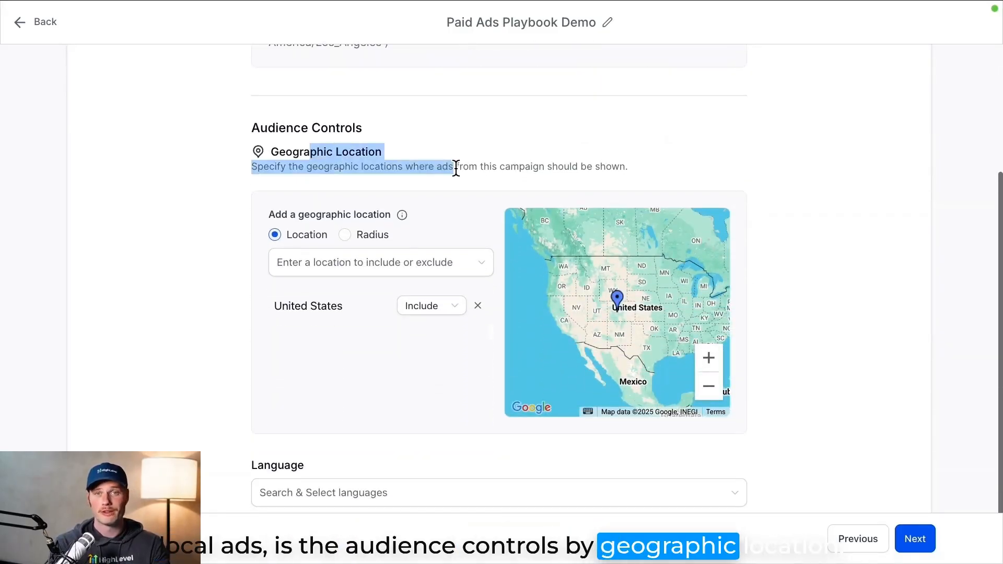
pyautogui.click(455, 167)
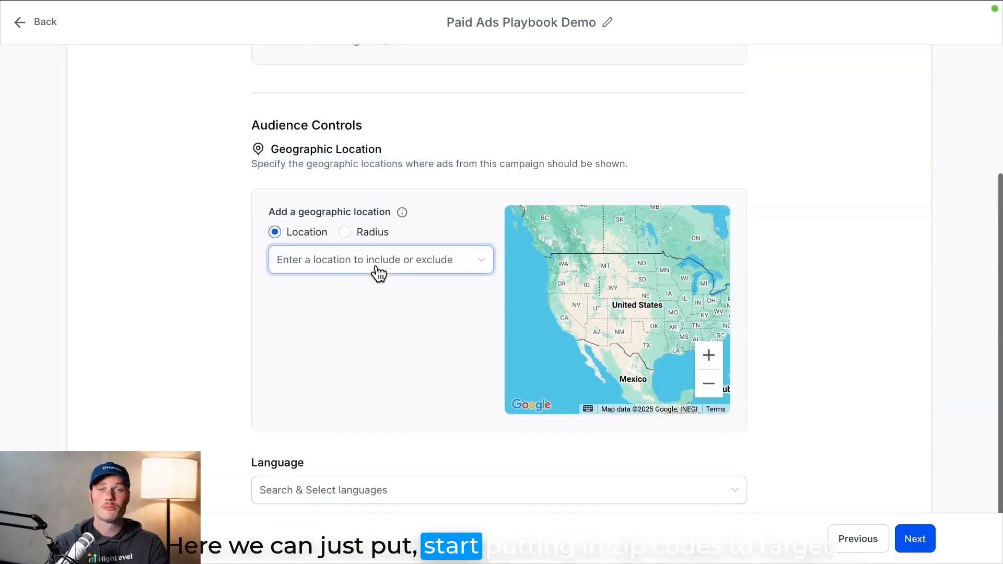
pyautogui.click(377, 267)
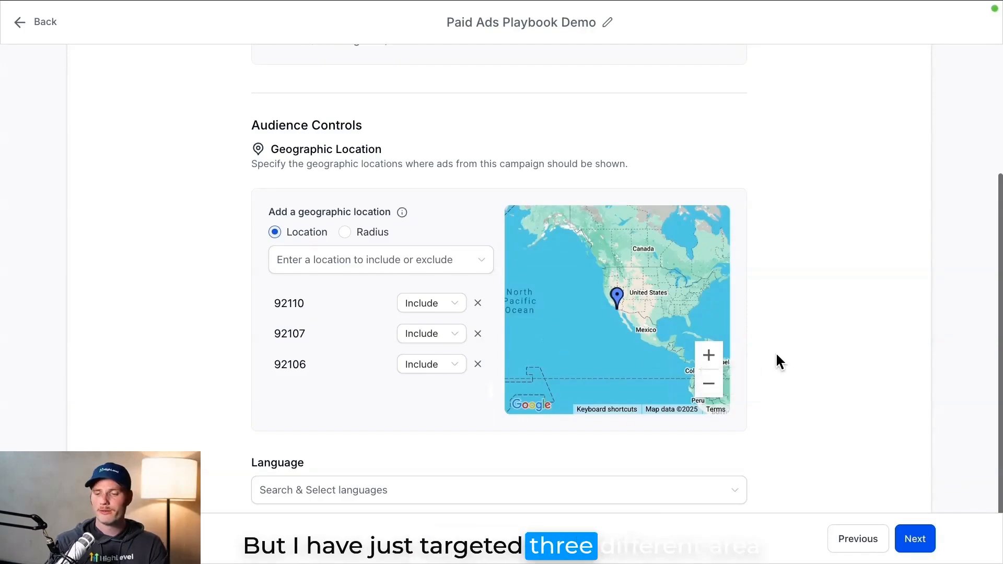
pyautogui.click(710, 356)
pyautogui.click(711, 357)
pyautogui.click(711, 356)
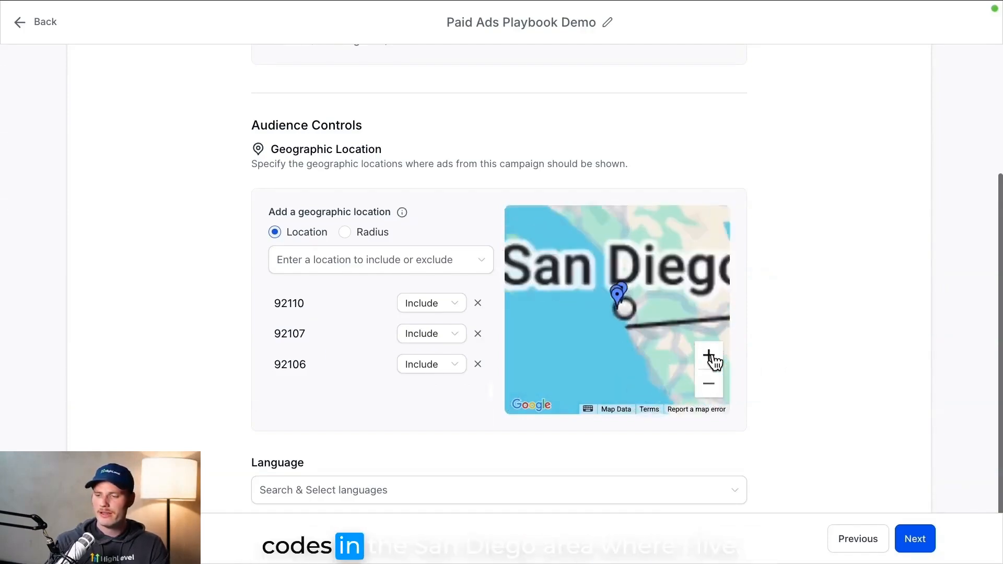
pyautogui.click(710, 356)
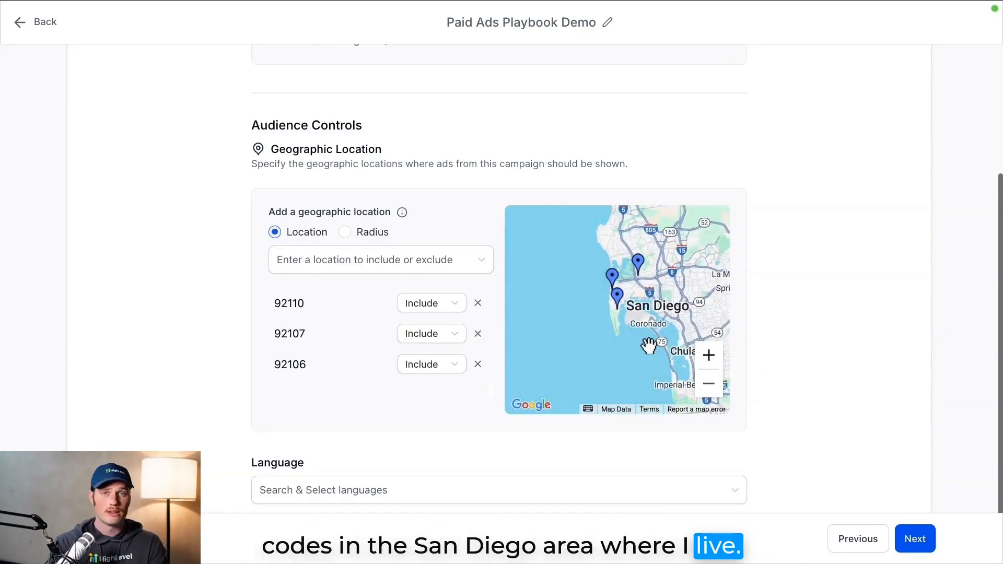
# Set the audience language to English and proceed to the Review and Publish stage
pyautogui.scroll(2, 778, 428)
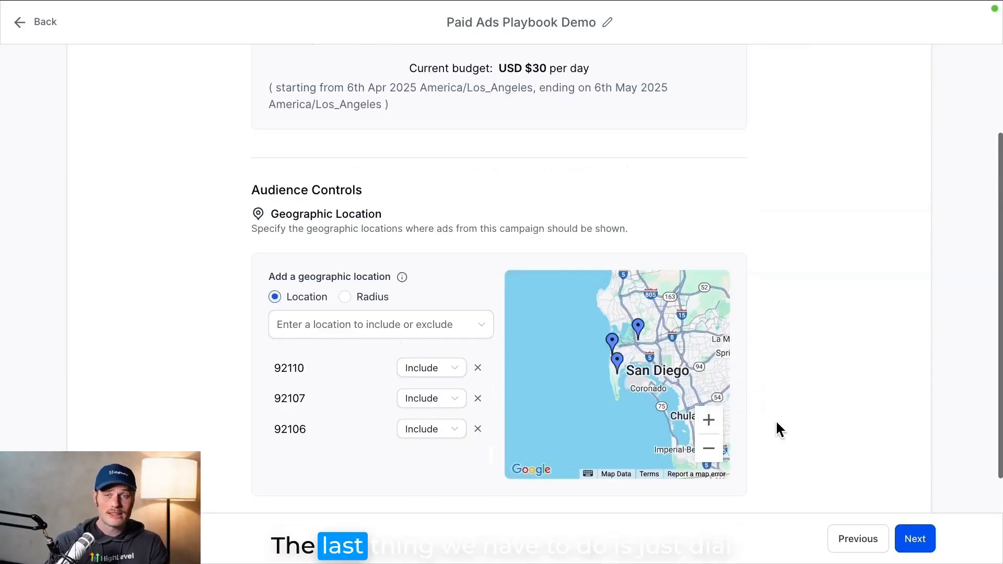
pyautogui.scroll(-3, 779, 428)
pyautogui.click(486, 446)
pyautogui.write('en')
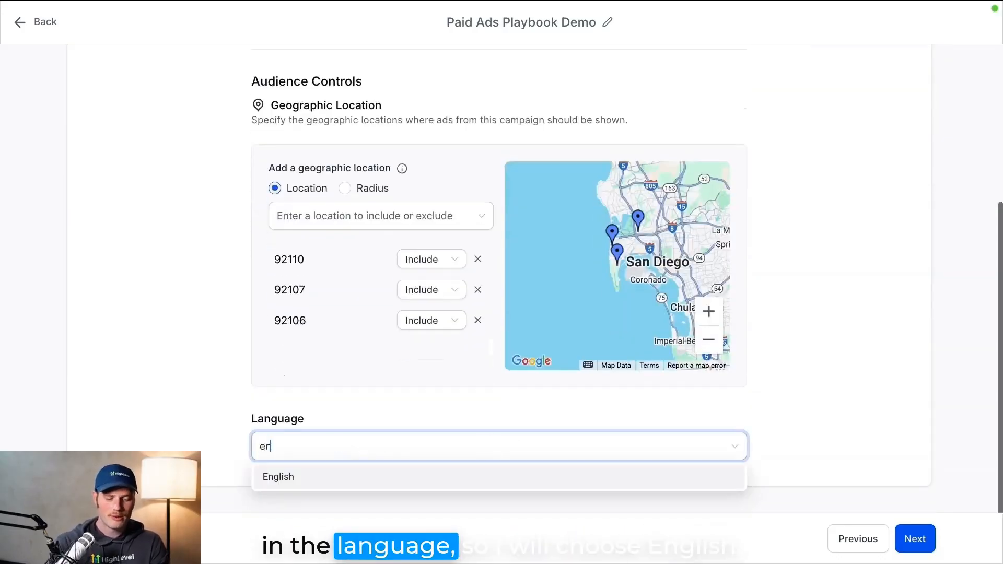
pyautogui.write('gli')
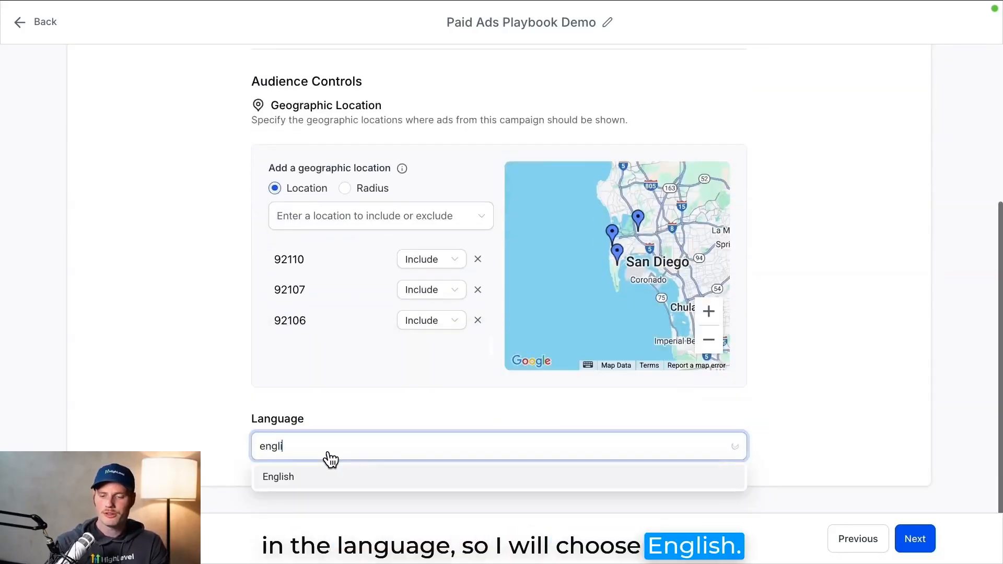
pyautogui.click(320, 487)
pyautogui.click(862, 461)
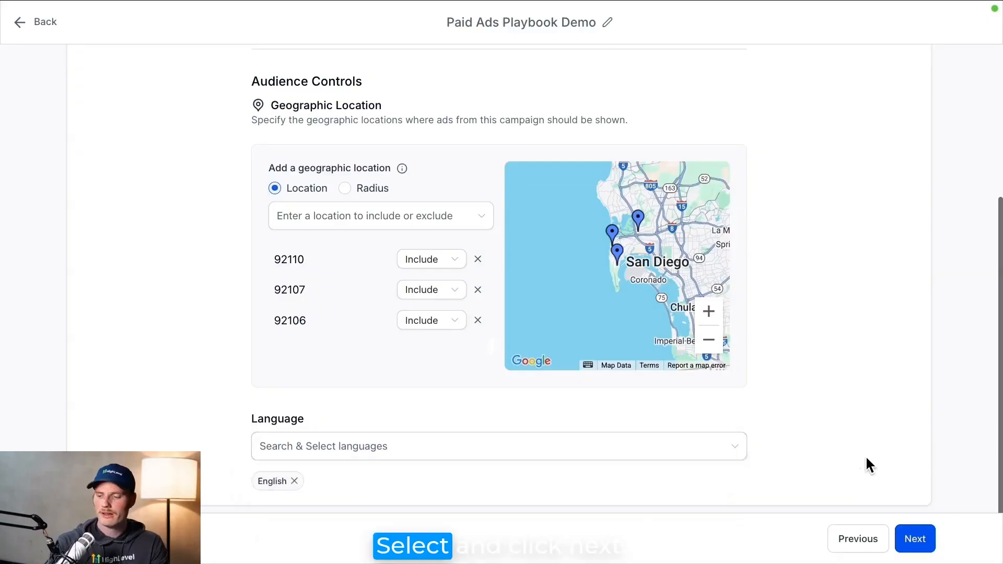
pyautogui.click(915, 543)
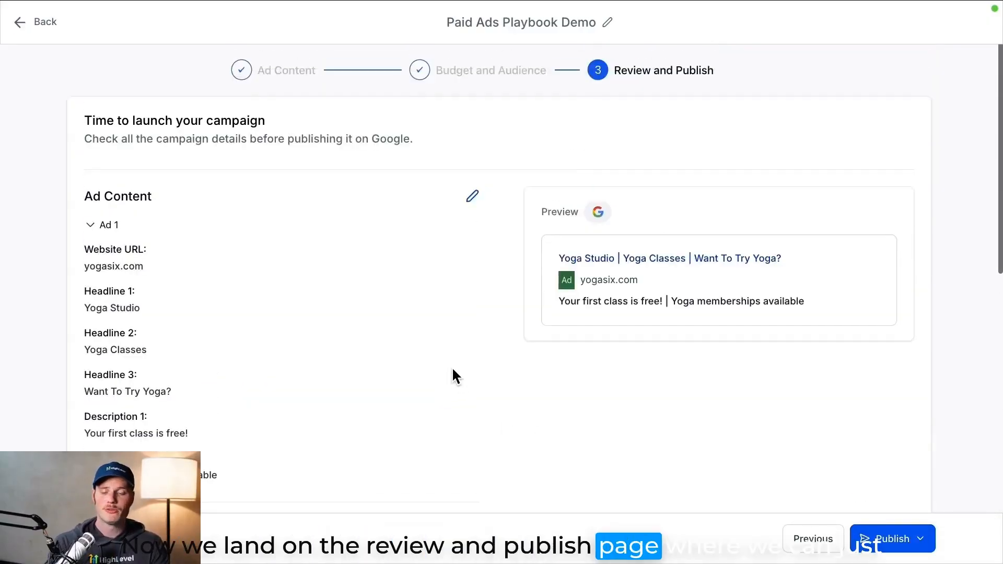
# Review the ad content, keywords, budget and audience details, and publish the Paid Ads Playbook Demo campaign immediately on Google
pyautogui.scroll(-3, 452, 369)
pyautogui.scroll(-6, 452, 370)
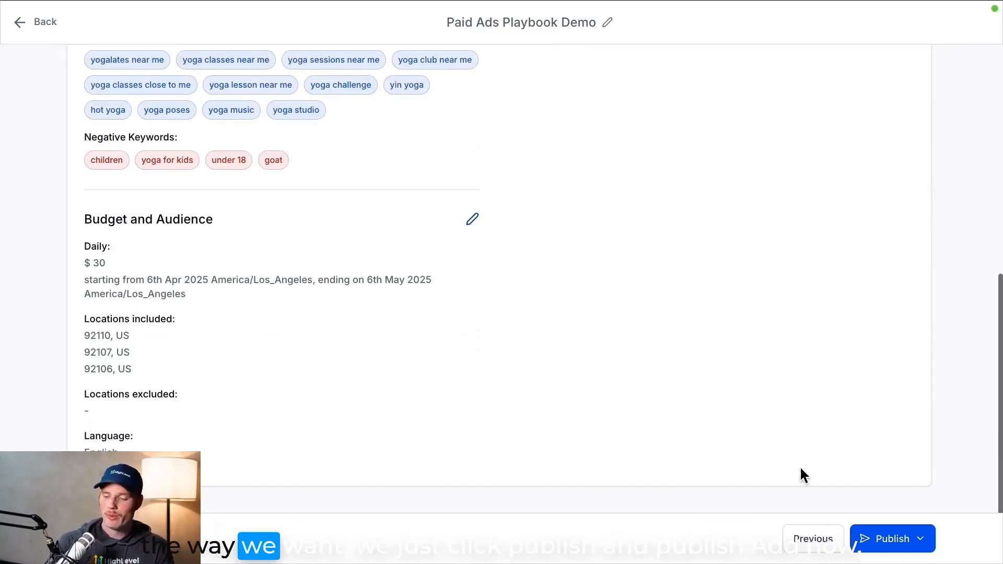
pyautogui.click(895, 539)
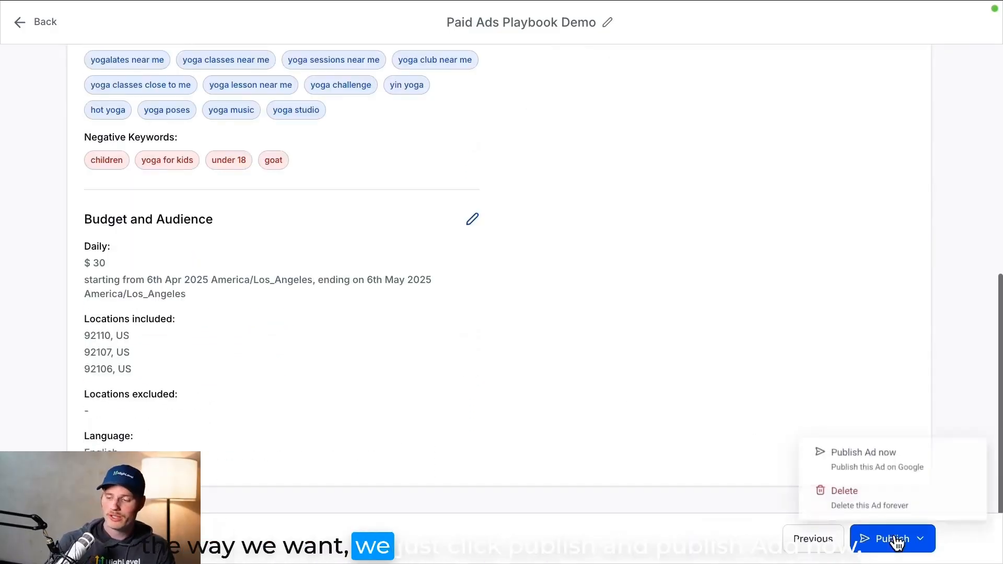
pyautogui.click(857, 459)
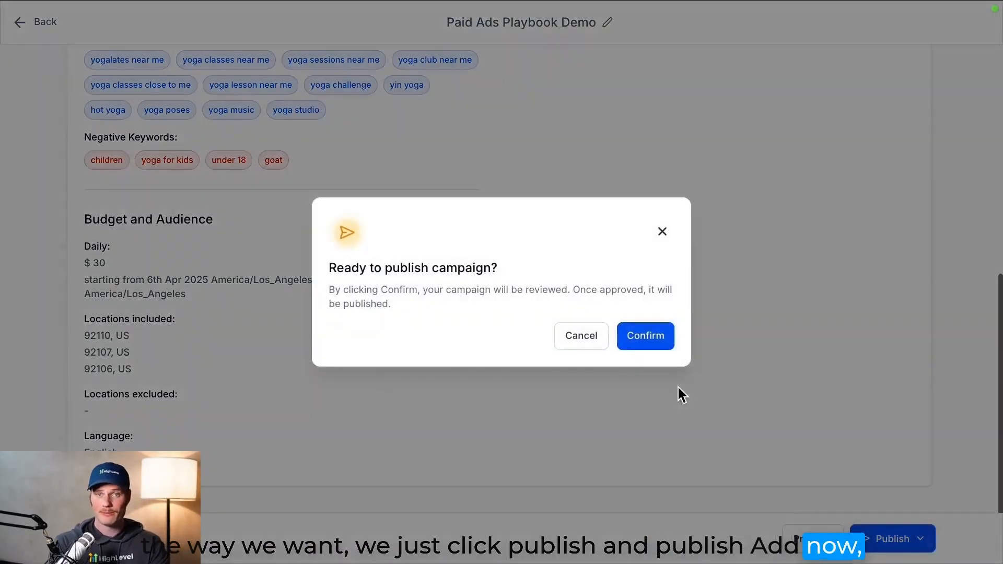
pyautogui.click(650, 341)
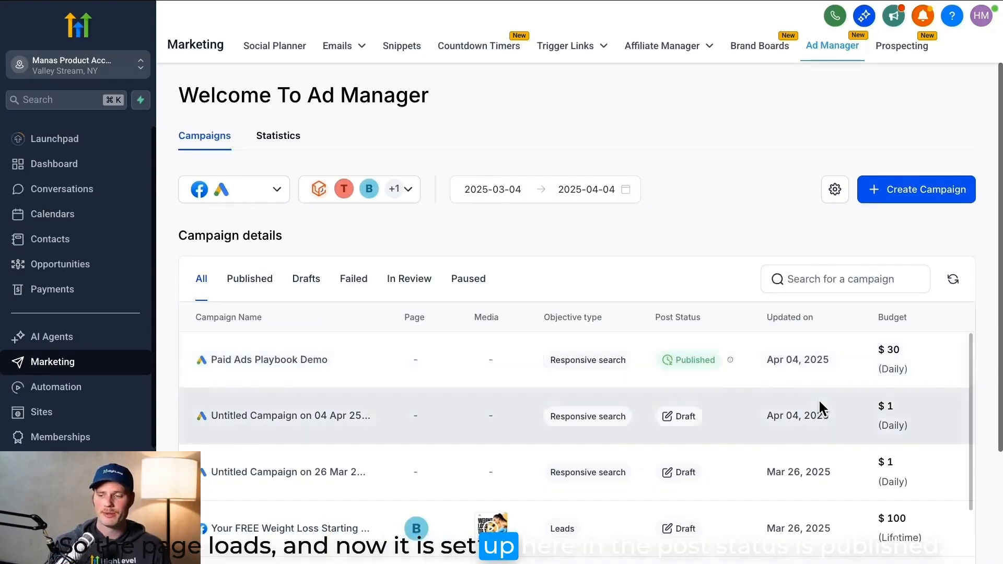
# Permanently delete the published Paid Ads Playbook Demo campaign from the campaign list
pyautogui.hscroll(1, 698, 352)
pyautogui.hscroll(1, 699, 351)
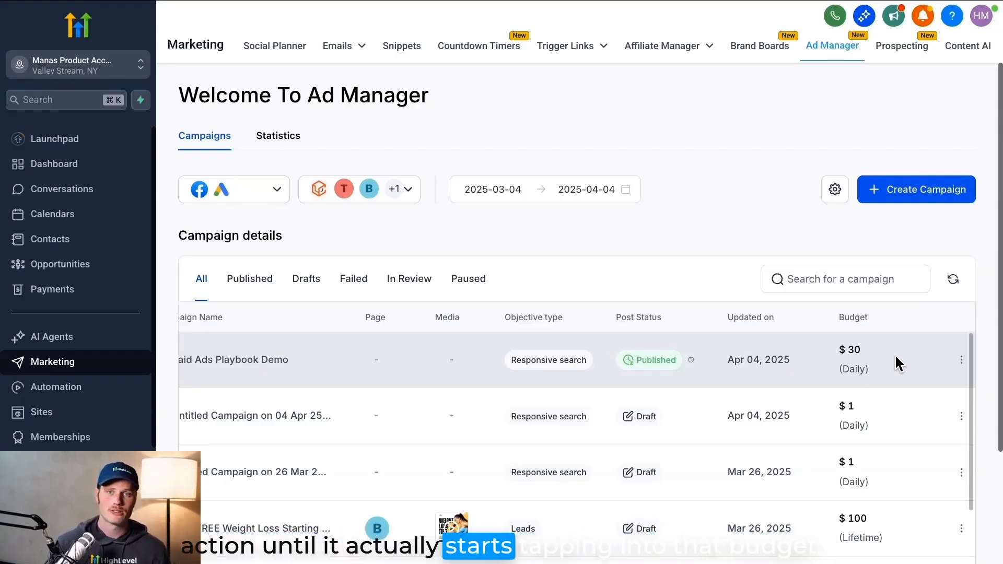
pyautogui.click(961, 361)
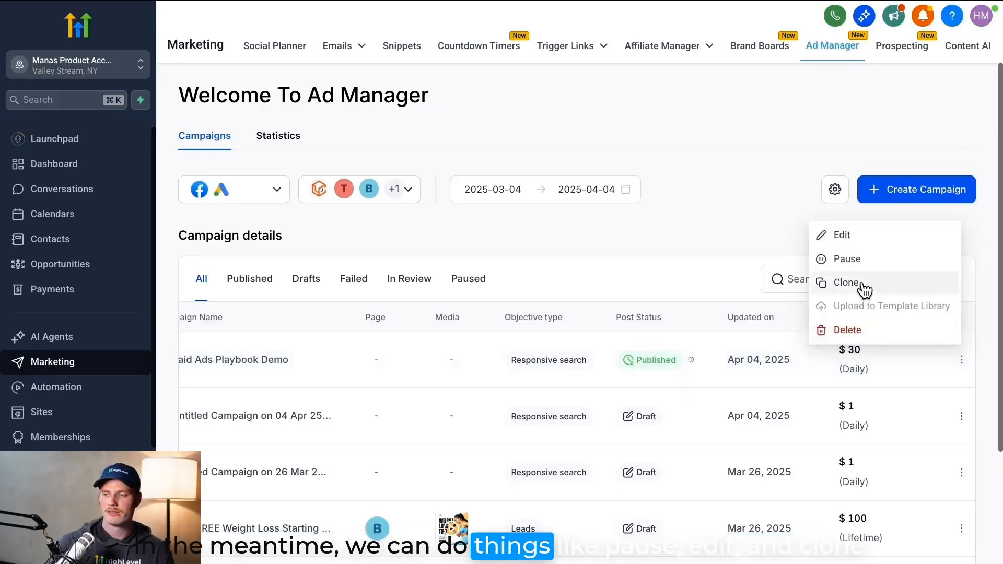
pyautogui.click(852, 330)
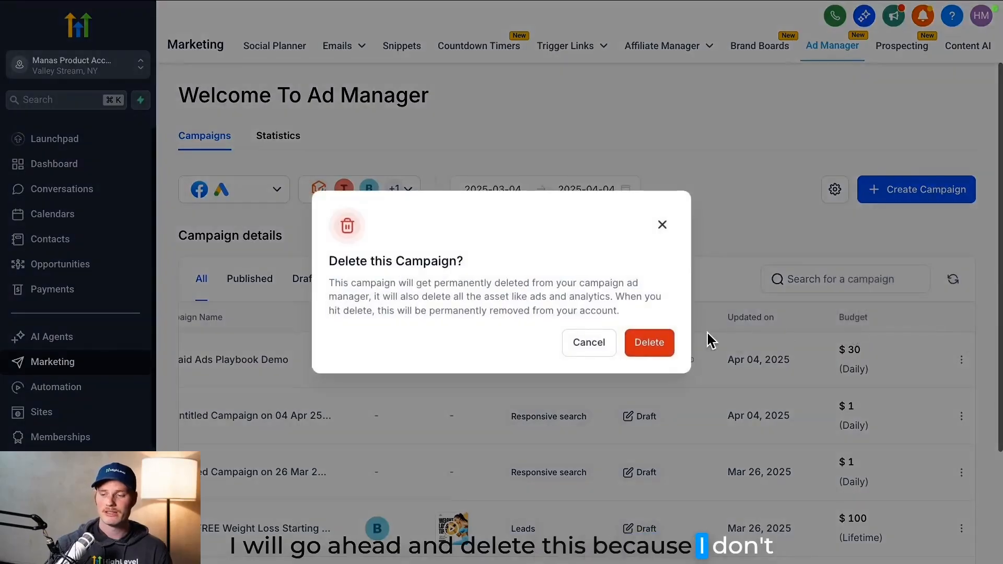
pyautogui.click(652, 344)
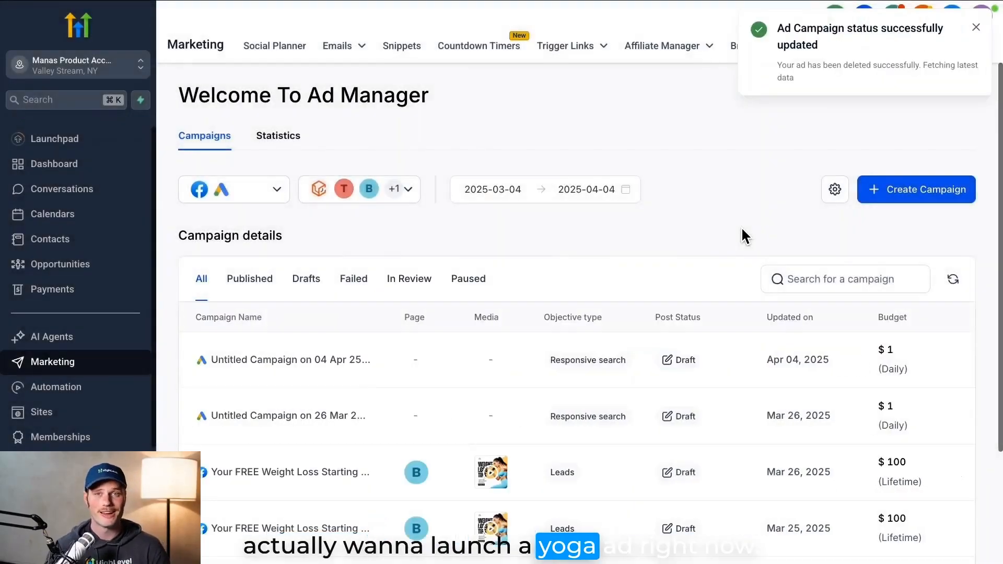